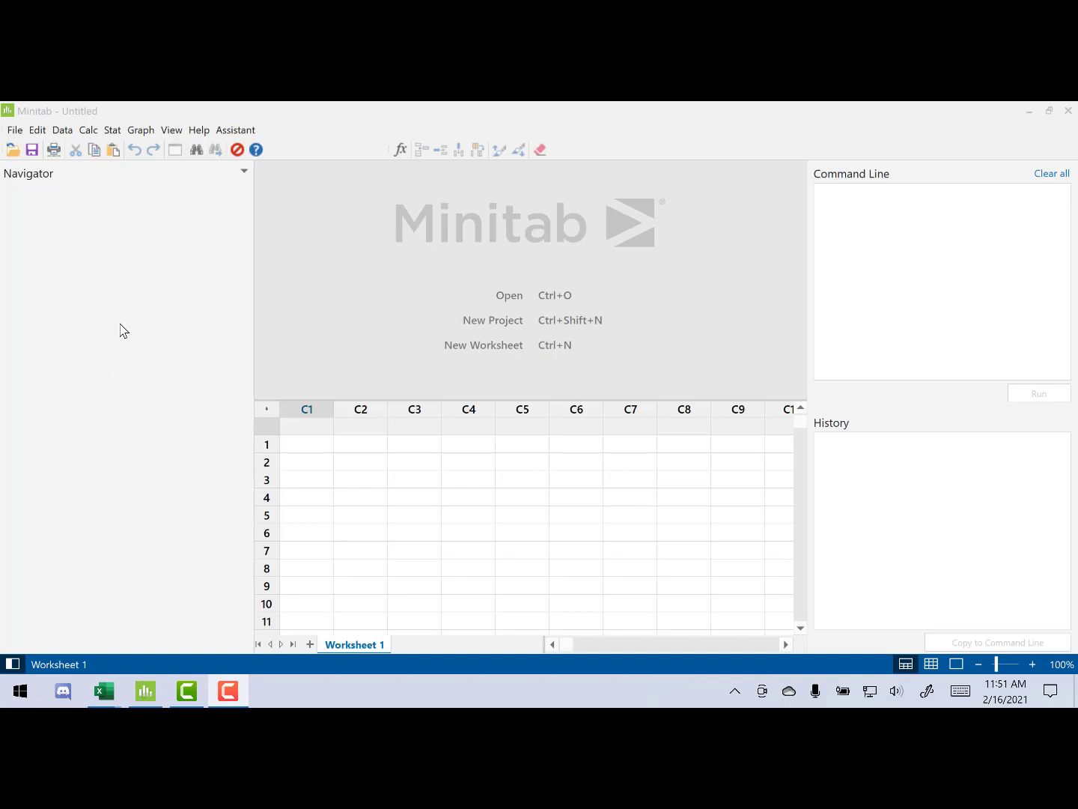
Start a new factorial design with 4 factors.
left_click(111, 131)
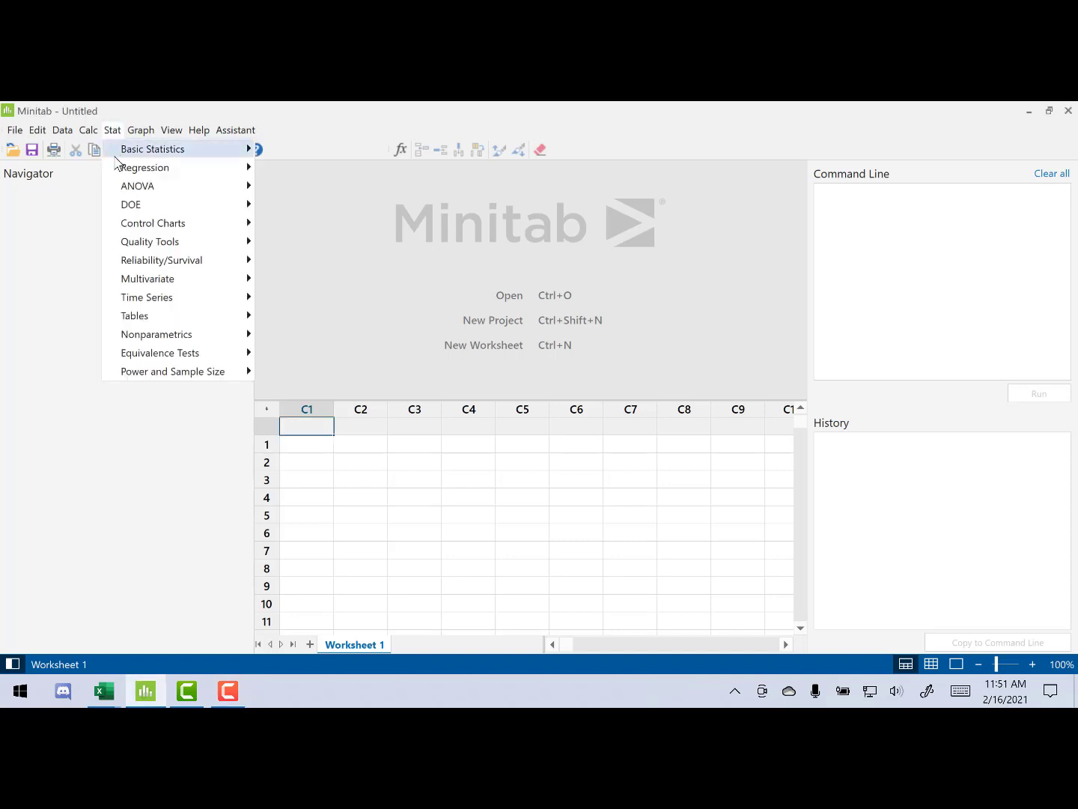
mouse_move(133, 204)
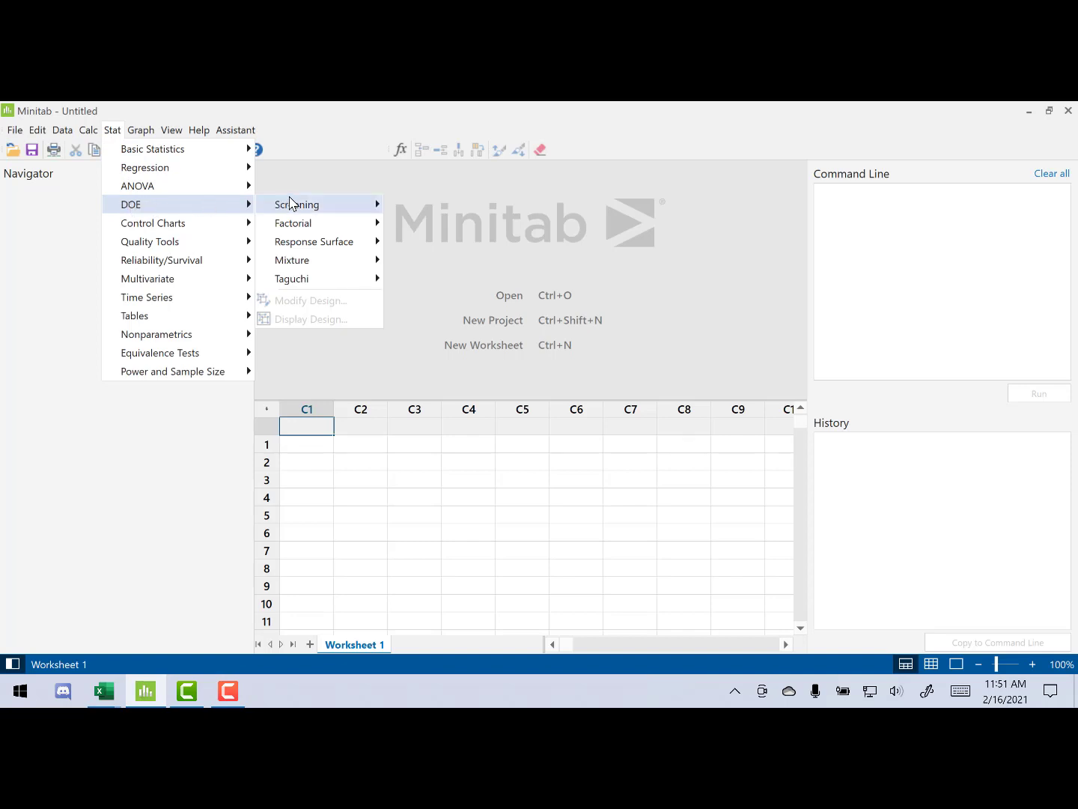
mouse_move(293, 223)
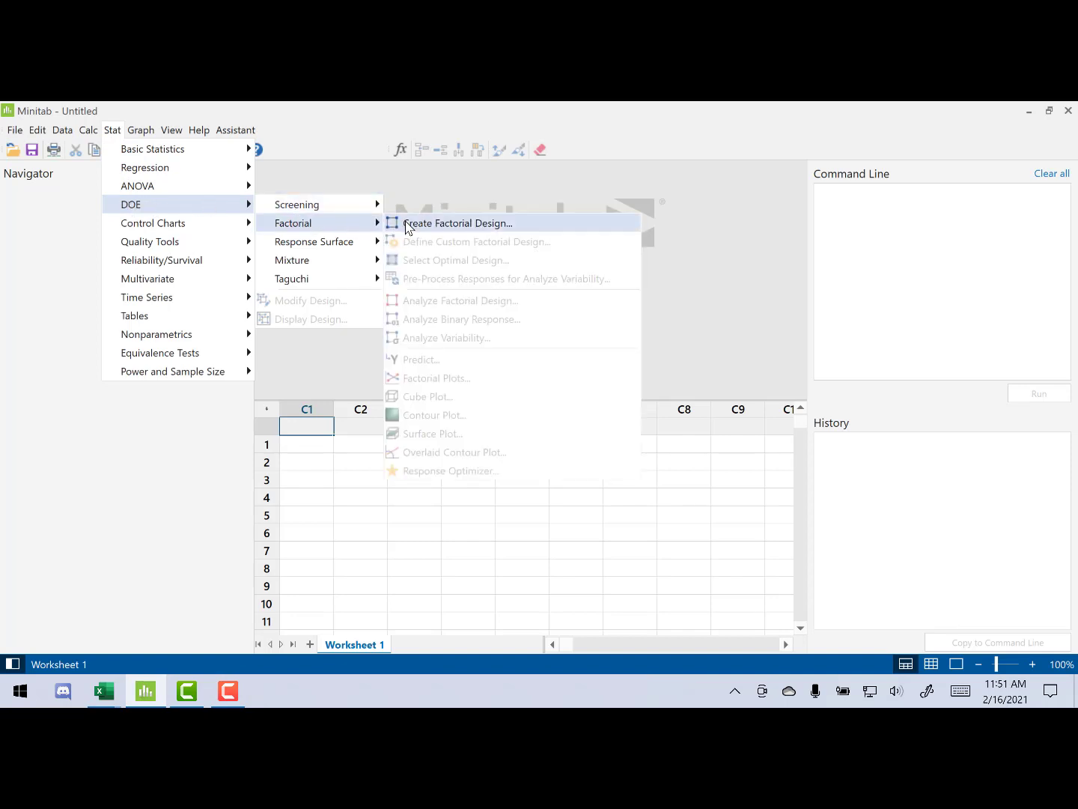
left_click(410, 224)
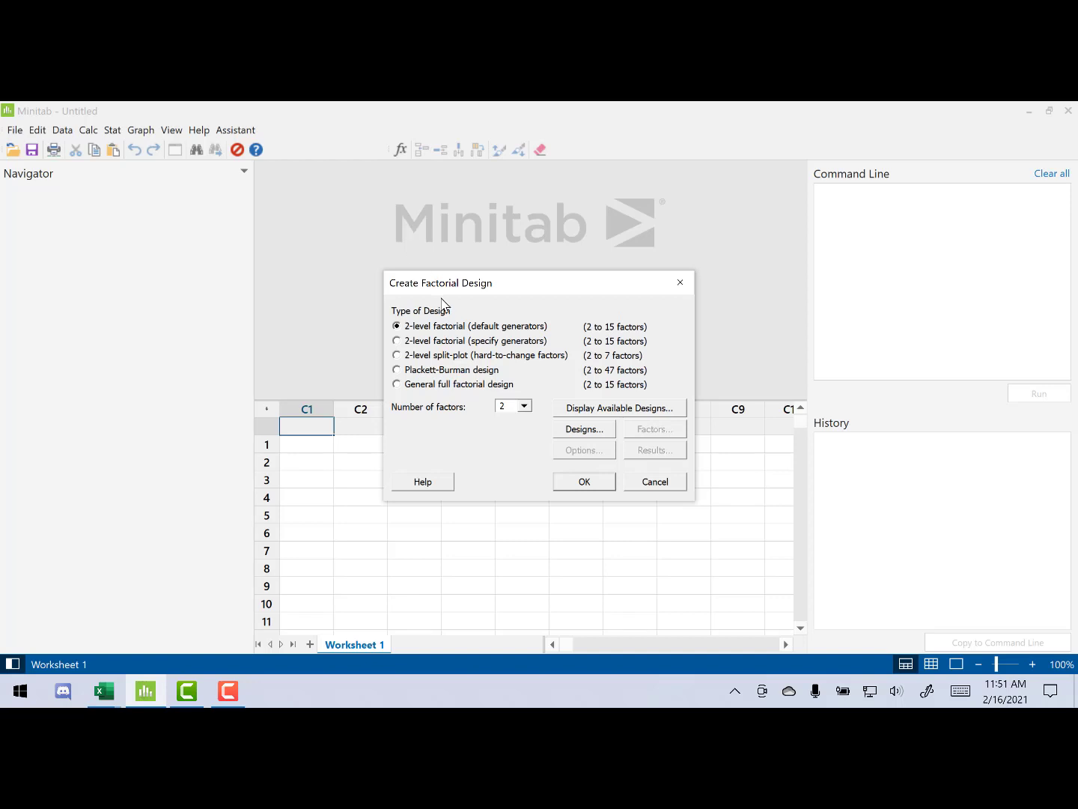
left_click(525, 406)
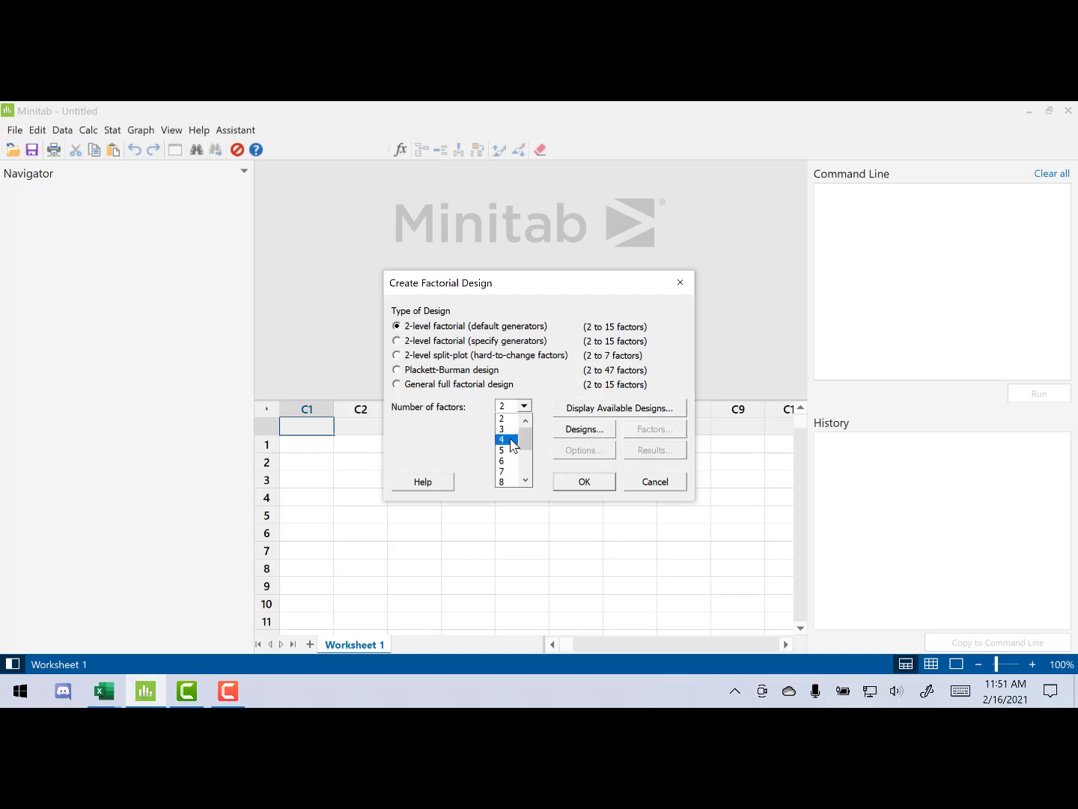
left_click(509, 440)
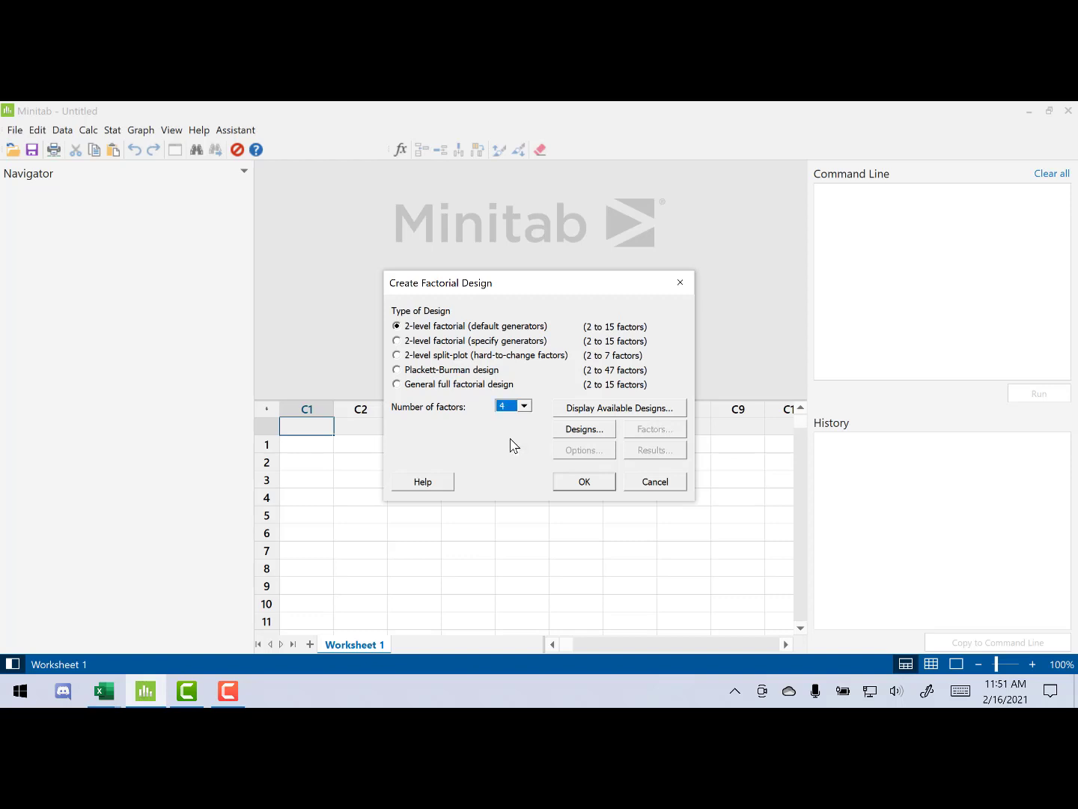
Choose the 16-run full factorial design with 4 center points per block.
left_click(560, 433)
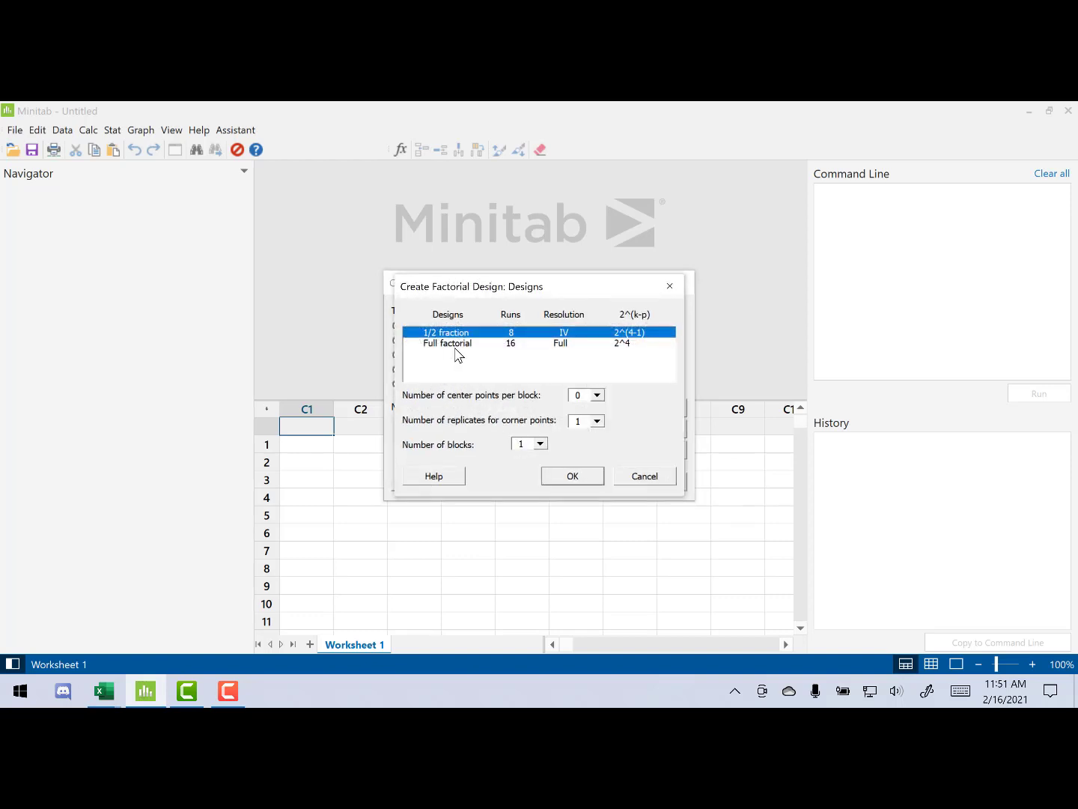
left_click(454, 346)
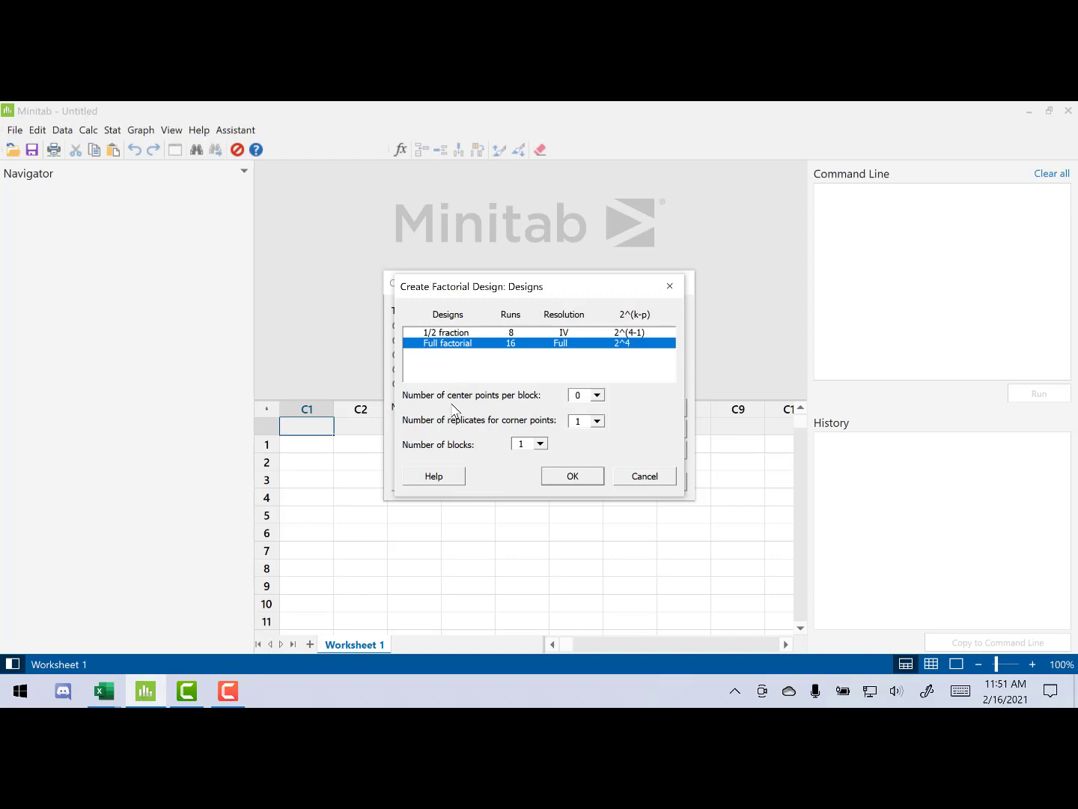
left_click(596, 394)
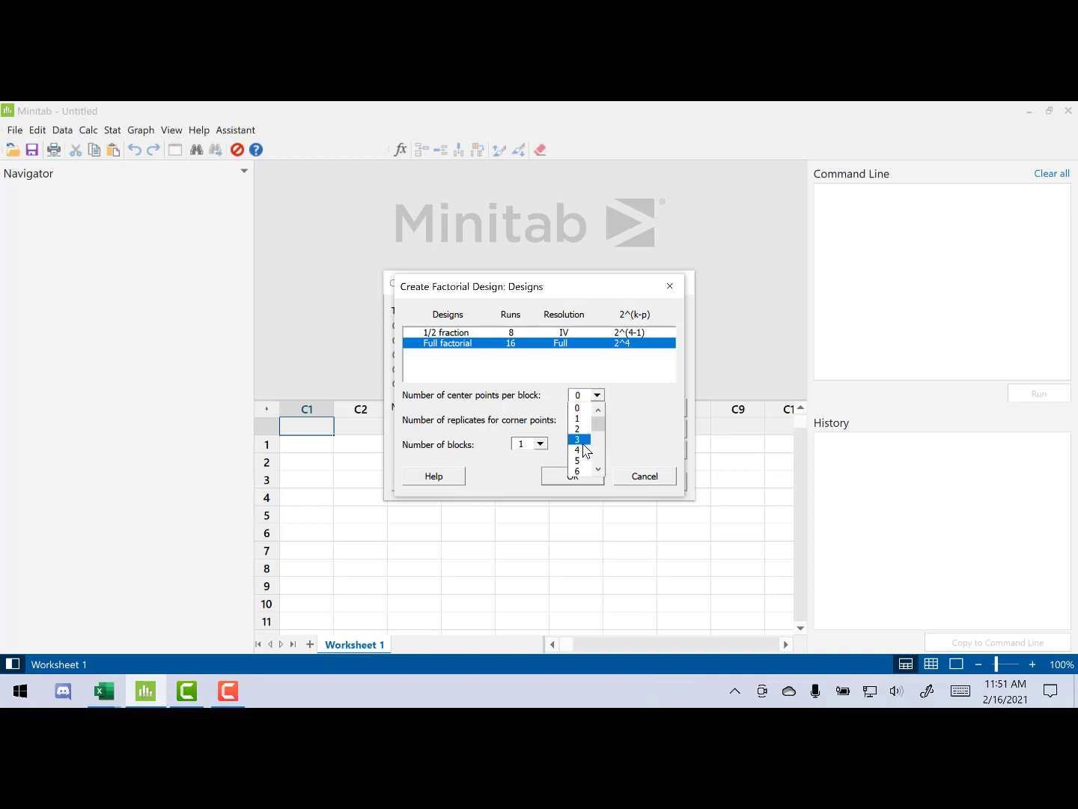
left_click(582, 450)
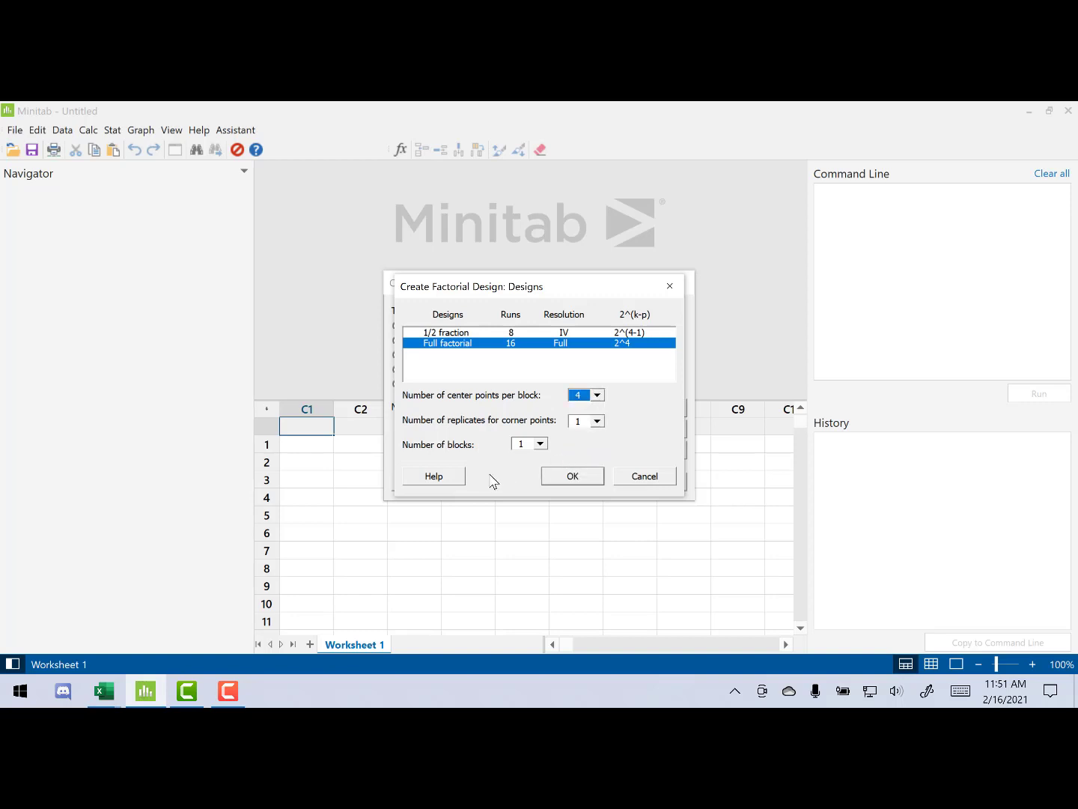
left_click(569, 477)
Keep default factors A–D, turn off run randomization, generate the design, and show data only.
left_click(641, 430)
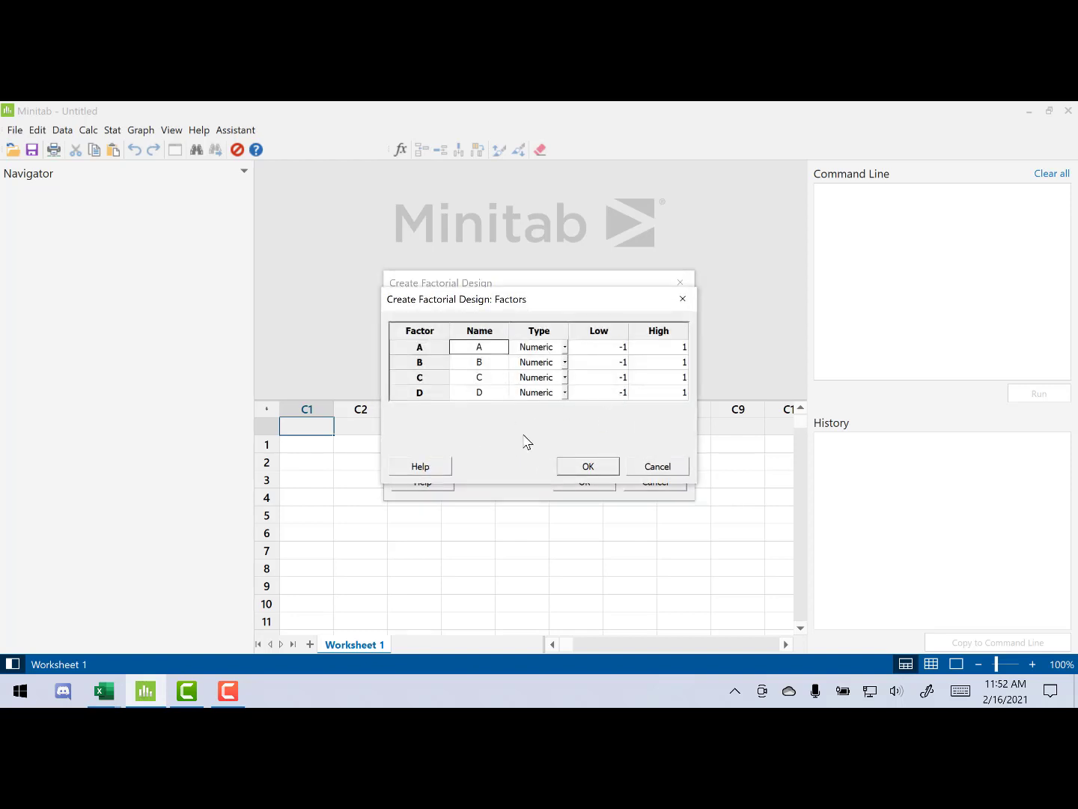
left_click(574, 466)
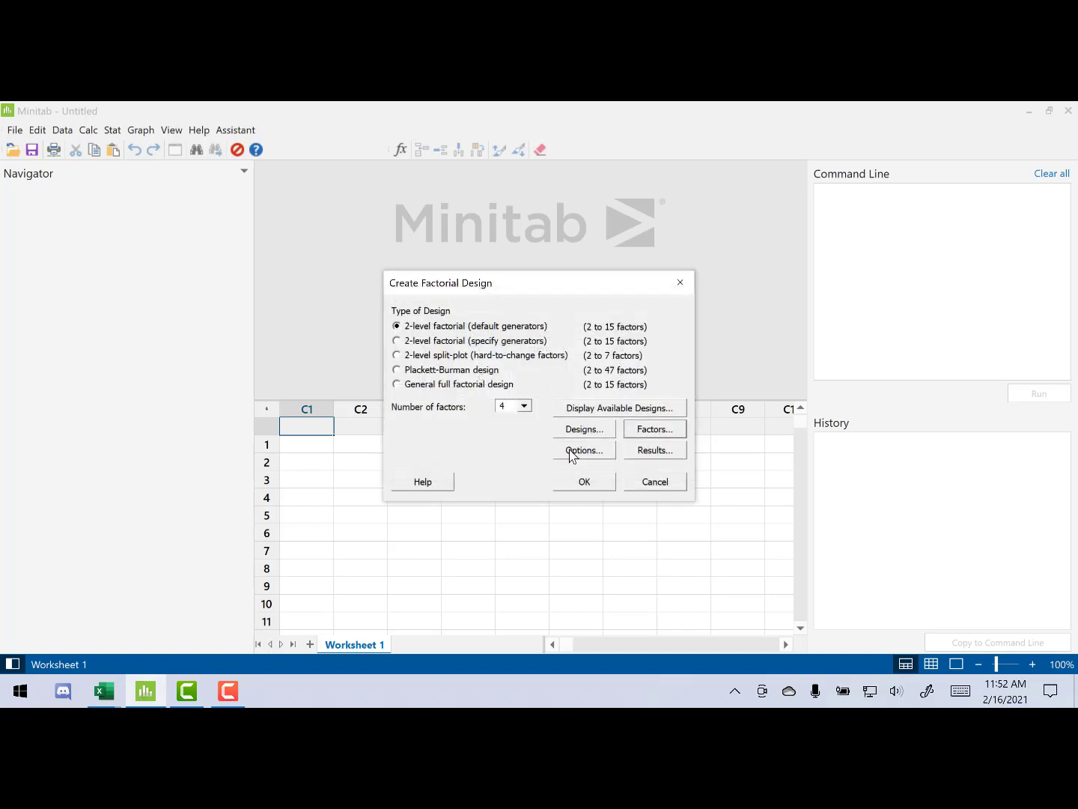
left_click(570, 452)
left_click(437, 405)
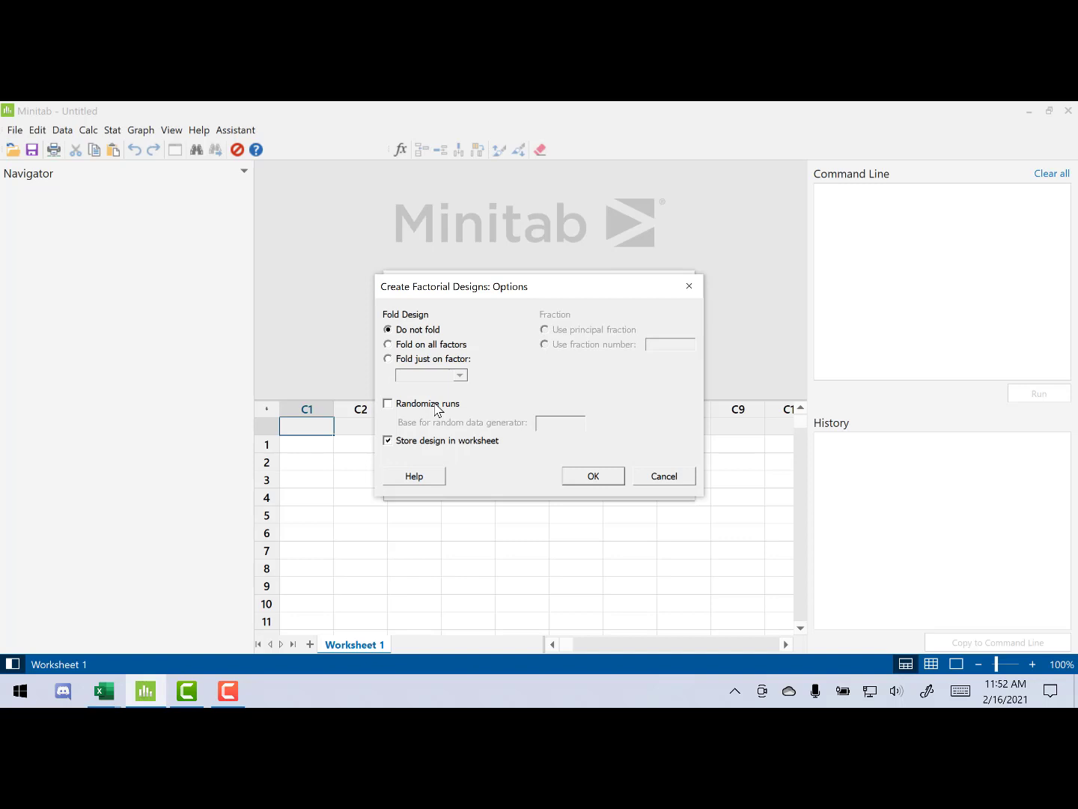
left_click(582, 482)
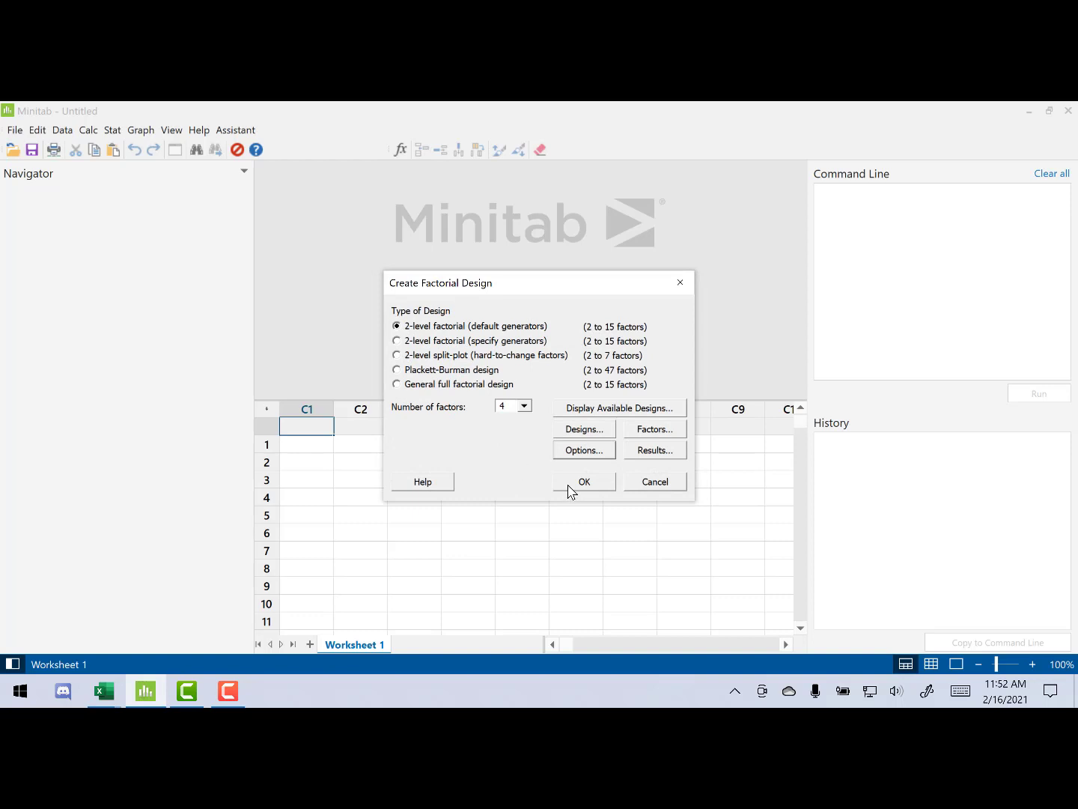
left_click(569, 485)
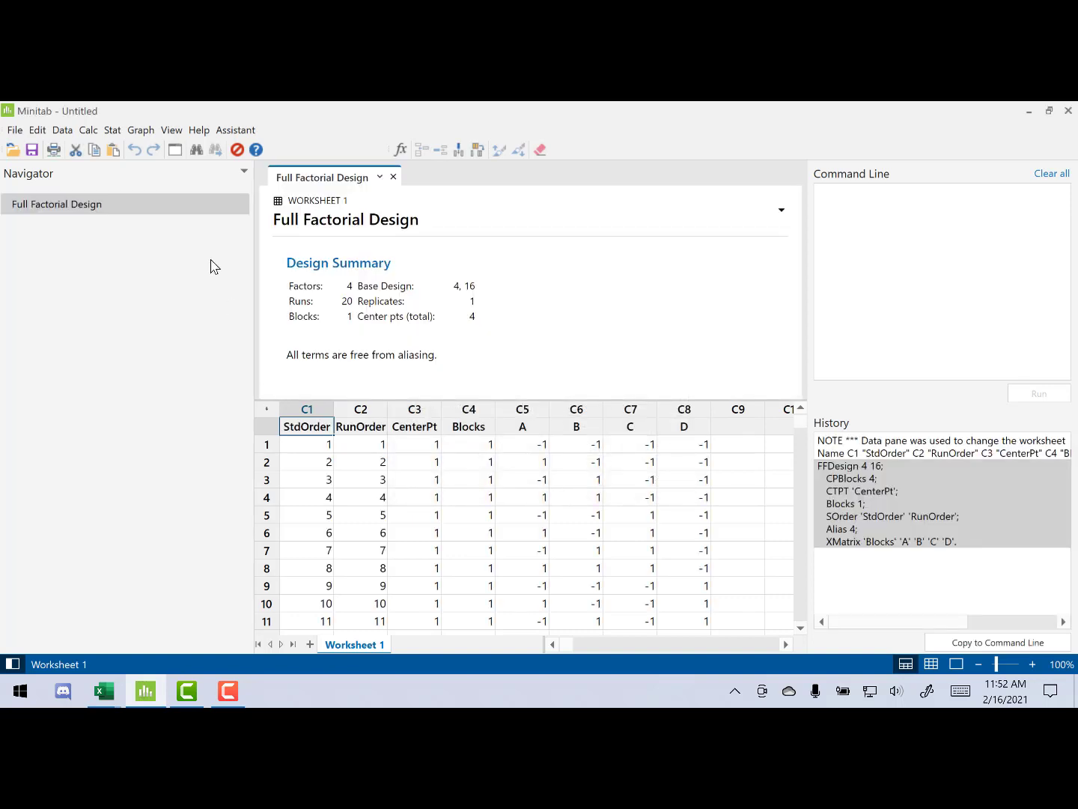
left_click(172, 132)
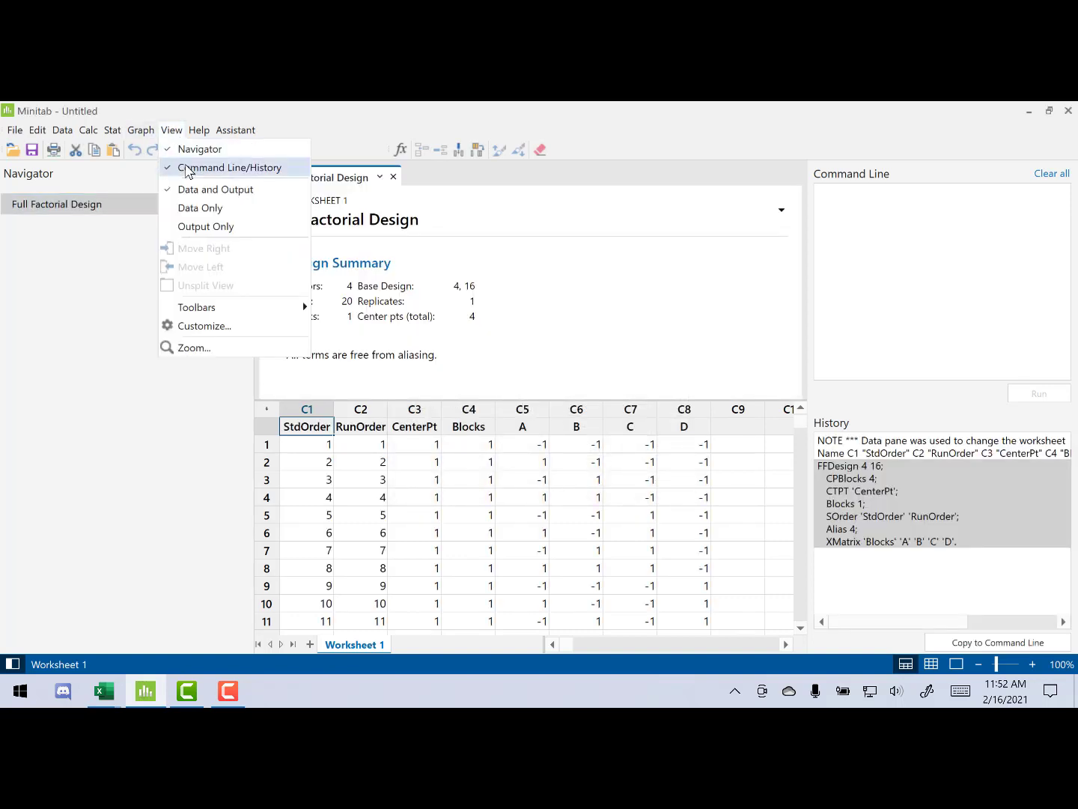
left_click(200, 208)
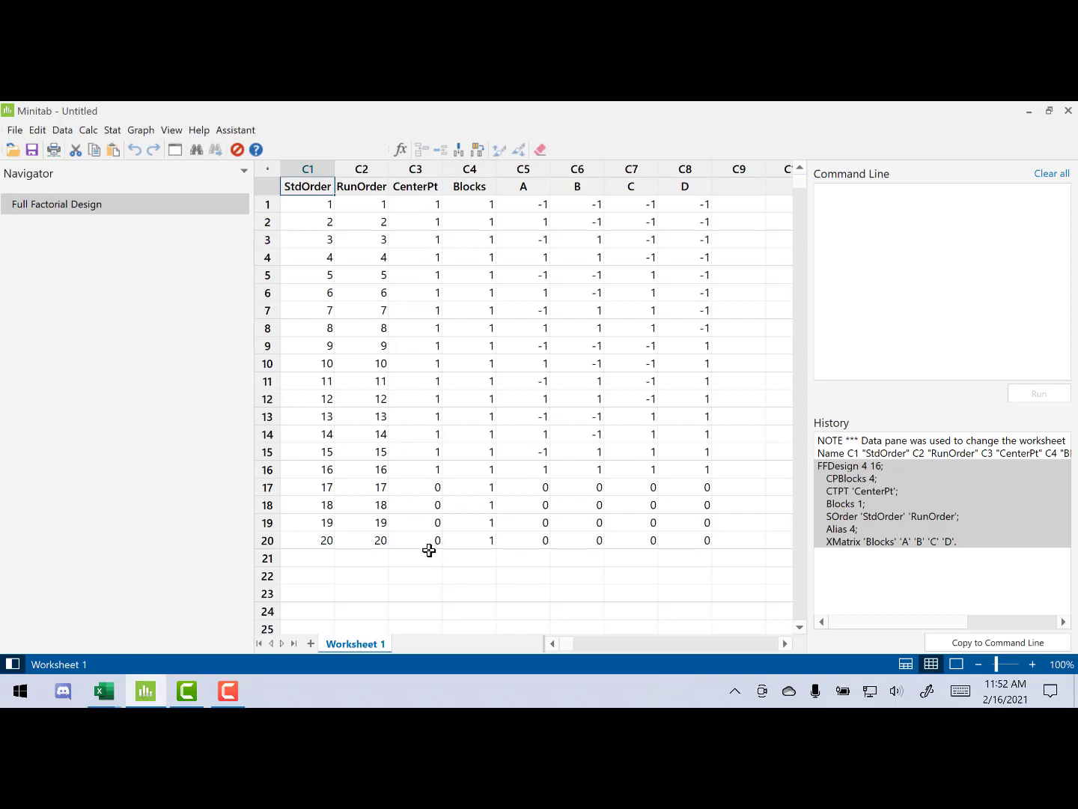
Name column C9 'Y' and paste the 20 response values into it.
left_click(739, 185)
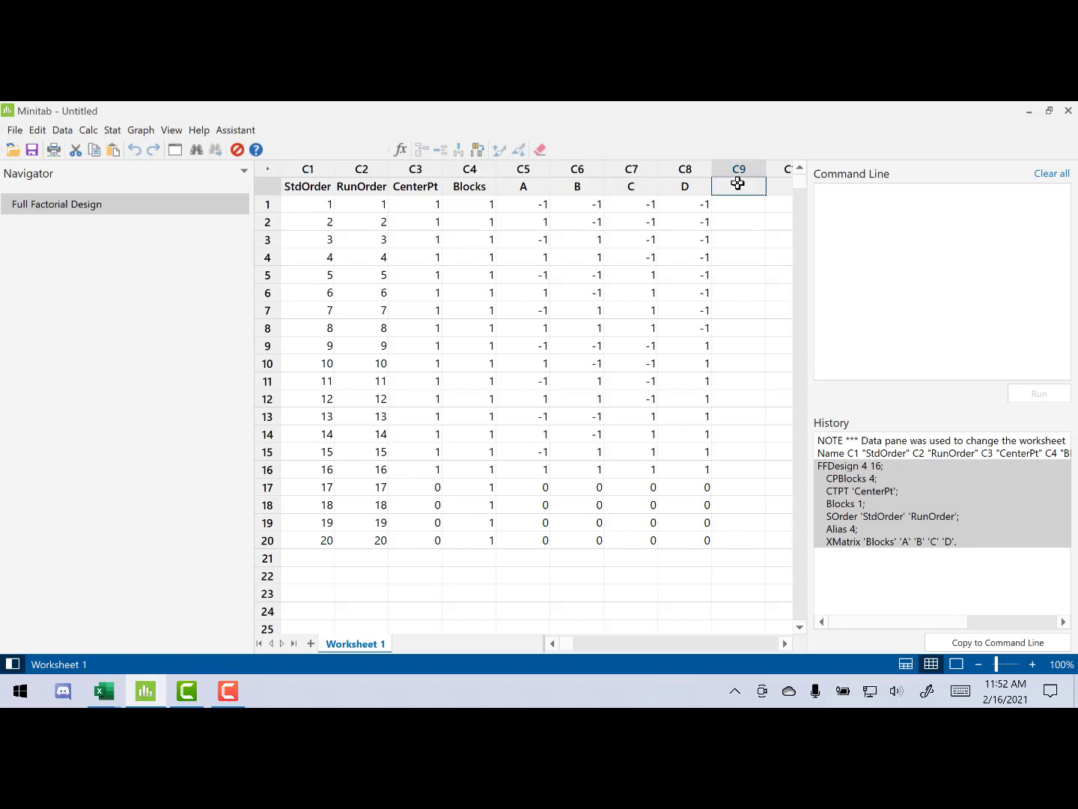
key("ctrl+v")
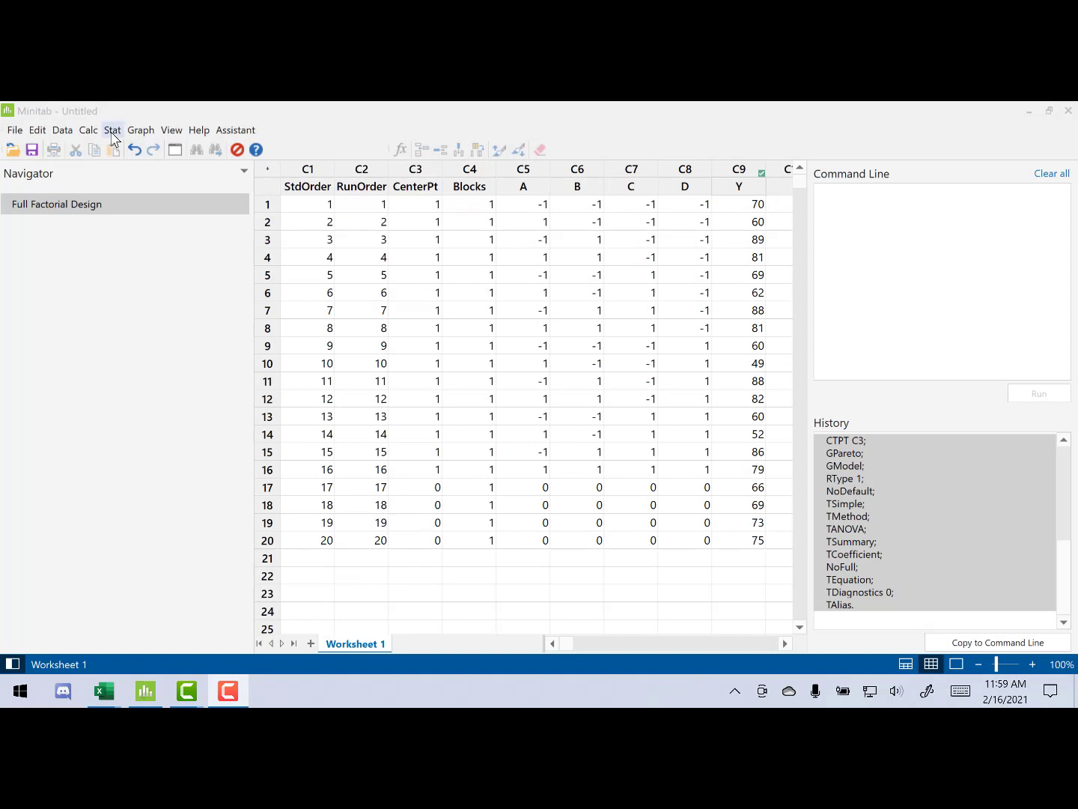
Analyze the factorial design with response Y, excluding center points from the model terms.
left_click(112, 134)
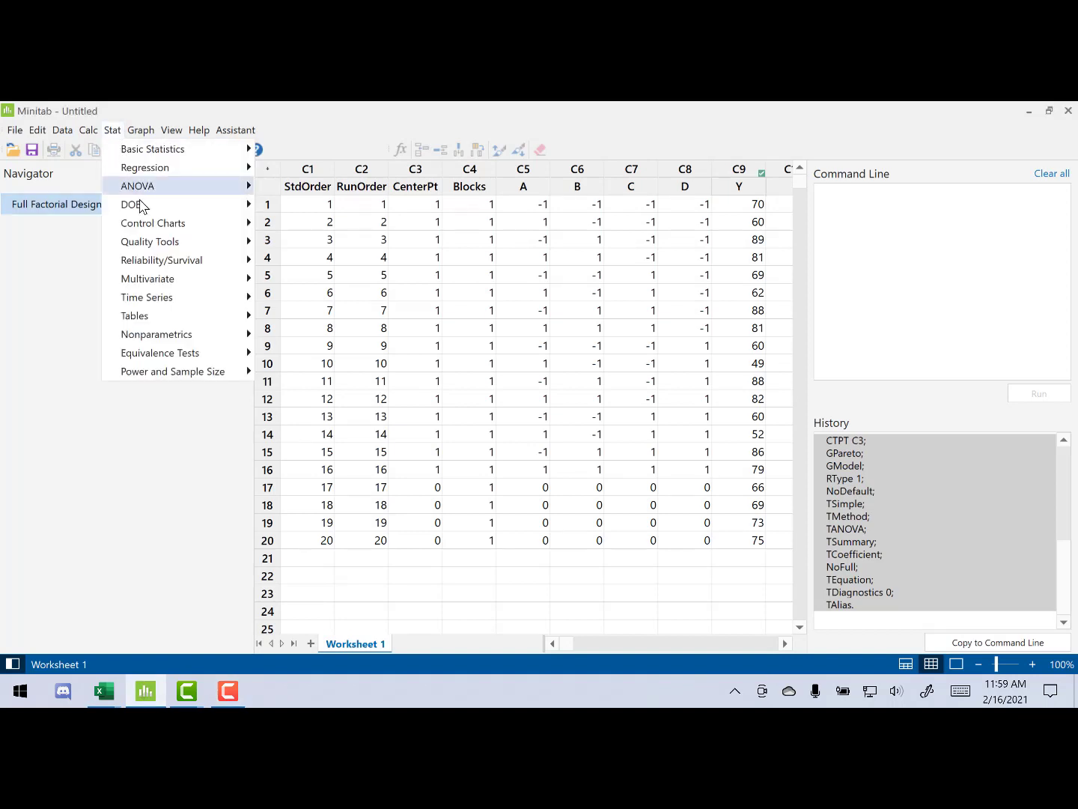
mouse_move(142, 205)
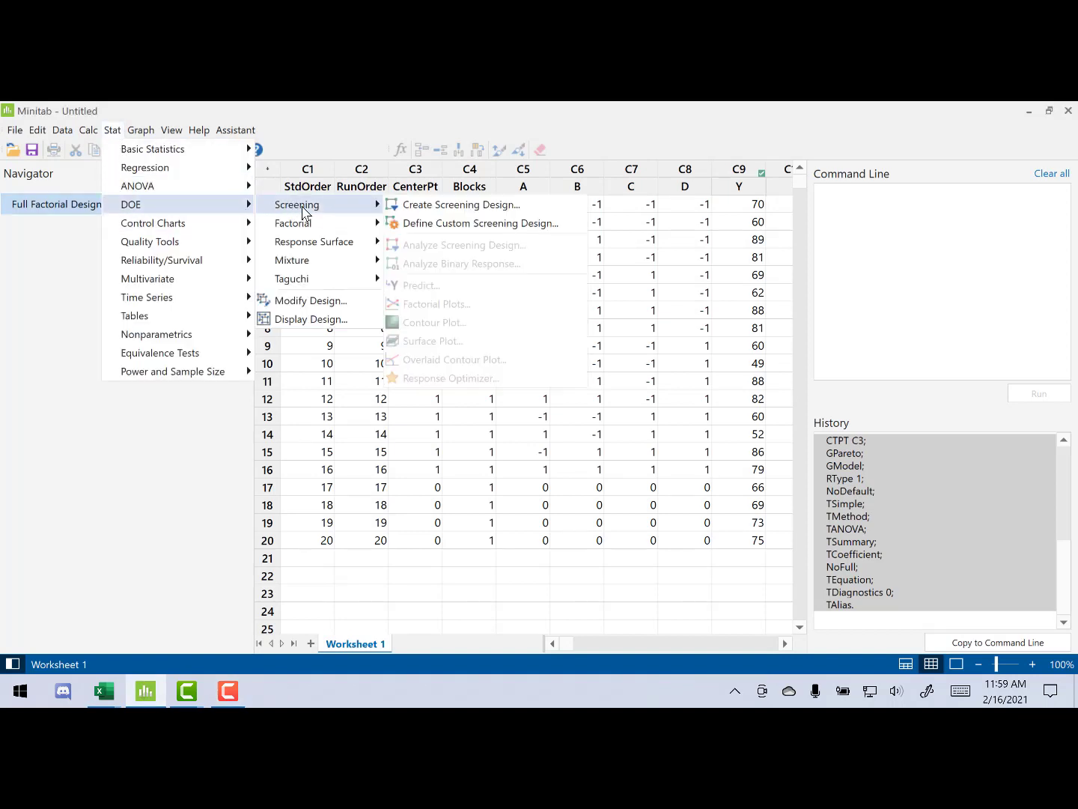
mouse_move(320, 227)
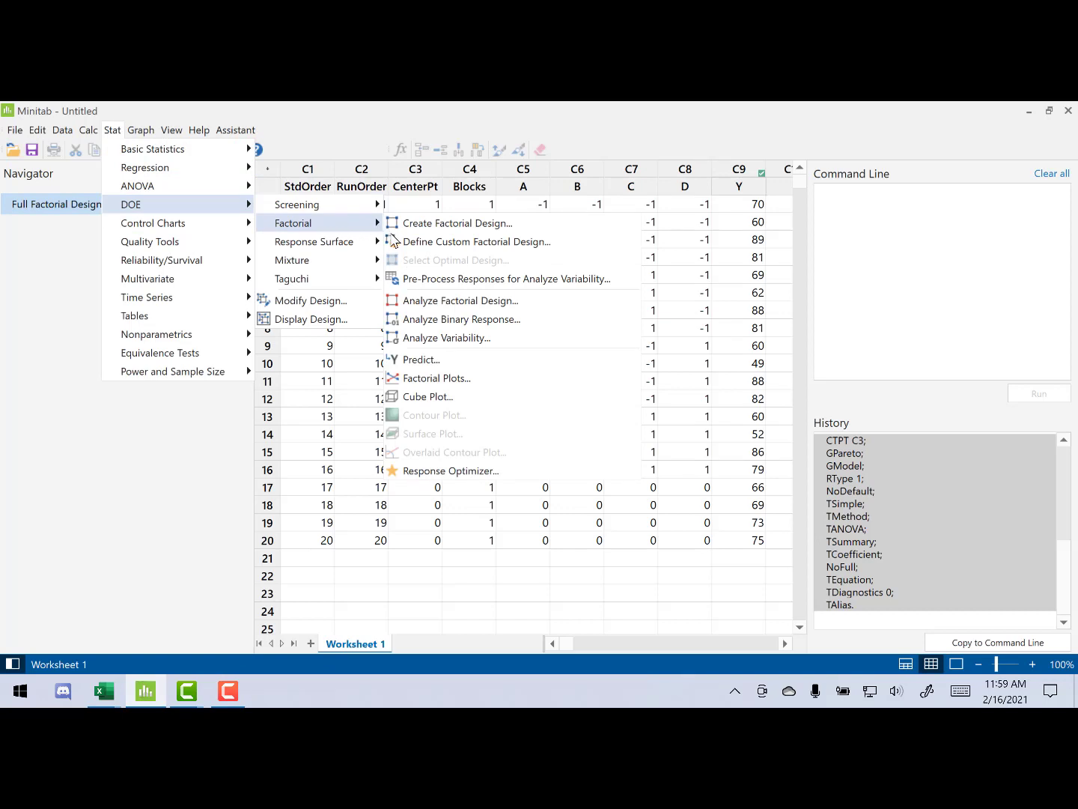
left_click(417, 300)
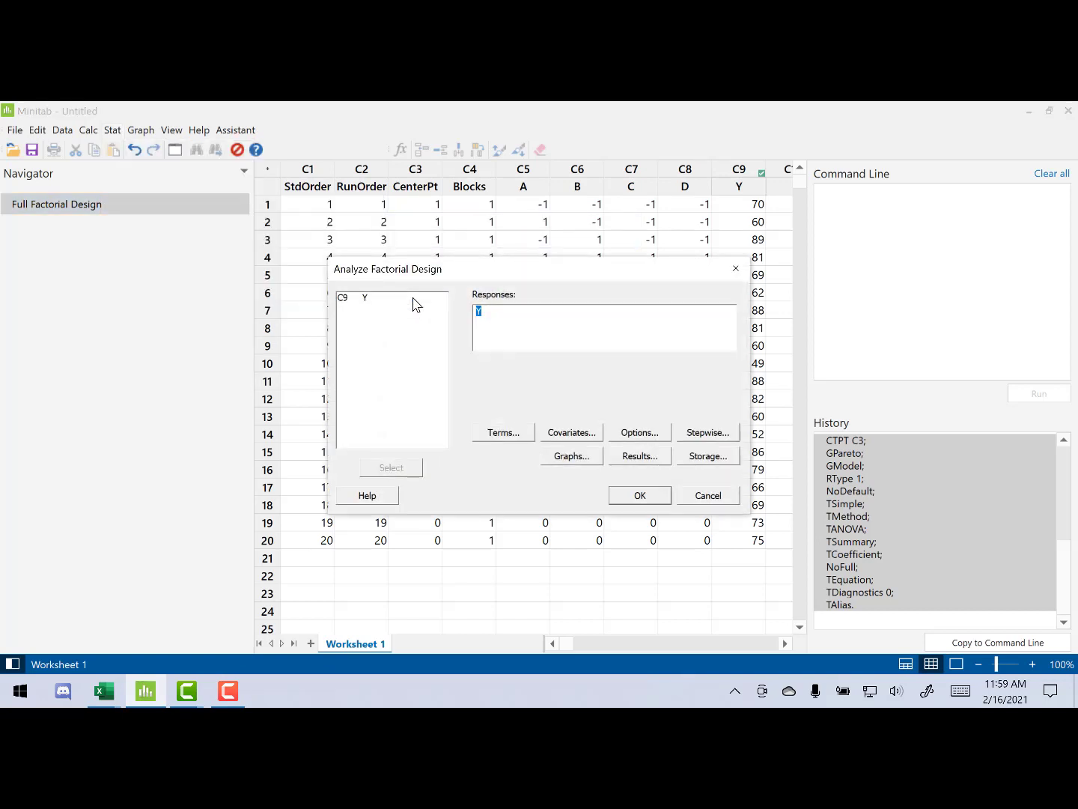
double_click(363, 298)
left_click(496, 434)
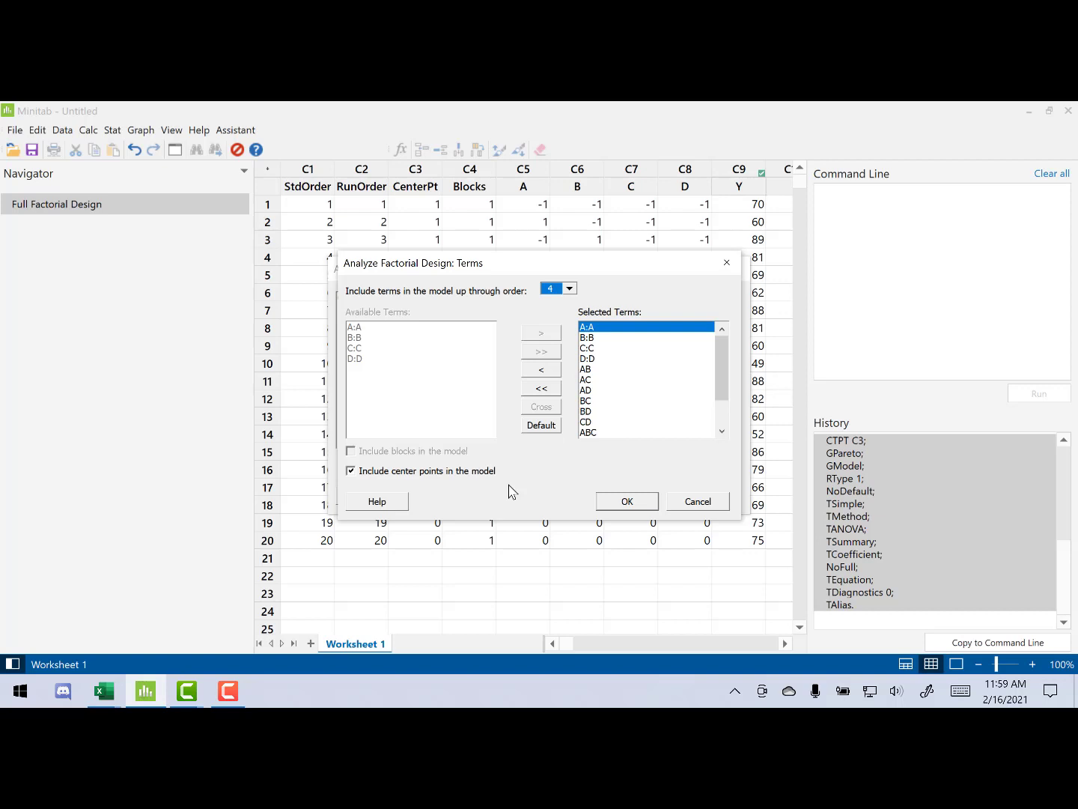
left_click(429, 475)
left_click(626, 501)
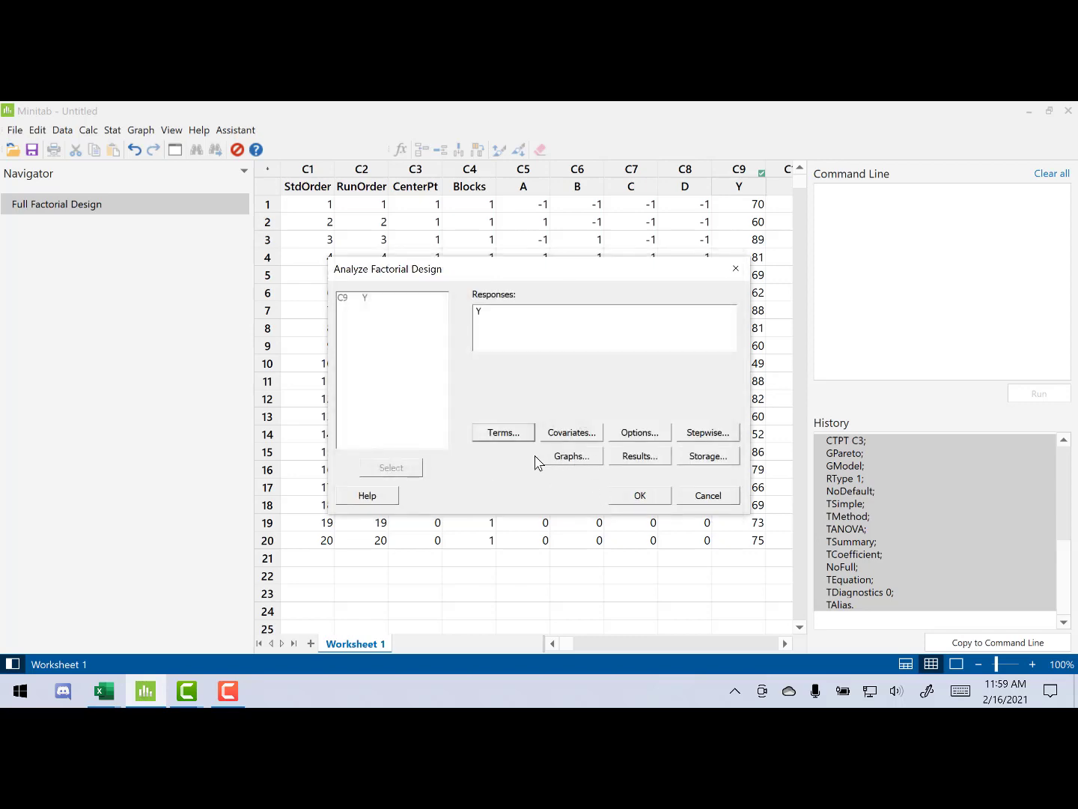
Run the analysis, show output only, and scroll to the Curvature row (P-value 0.553).
left_click(634, 494)
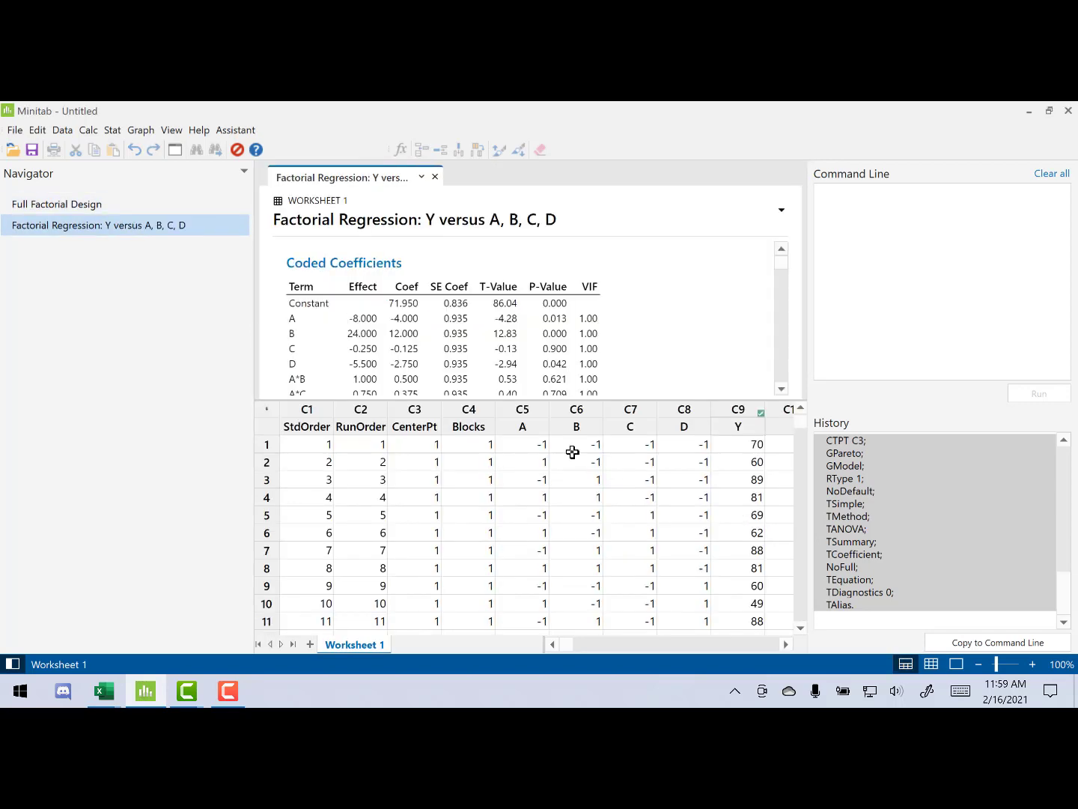
left_click(171, 130)
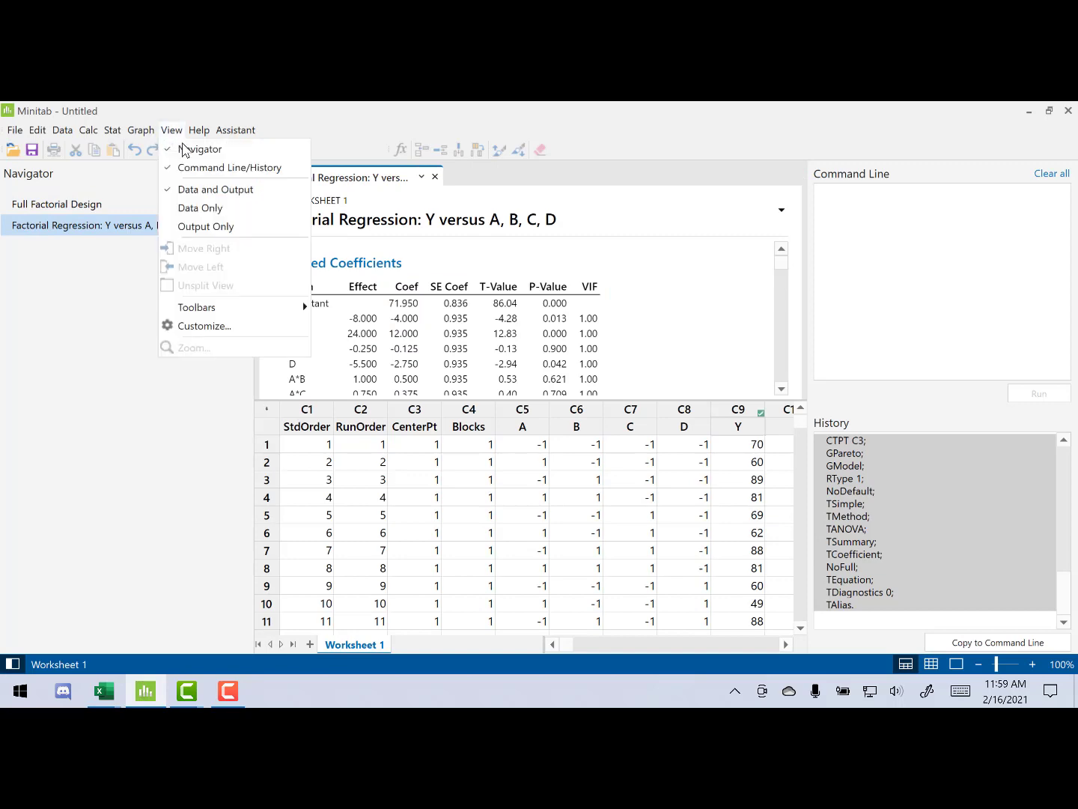
left_click(218, 228)
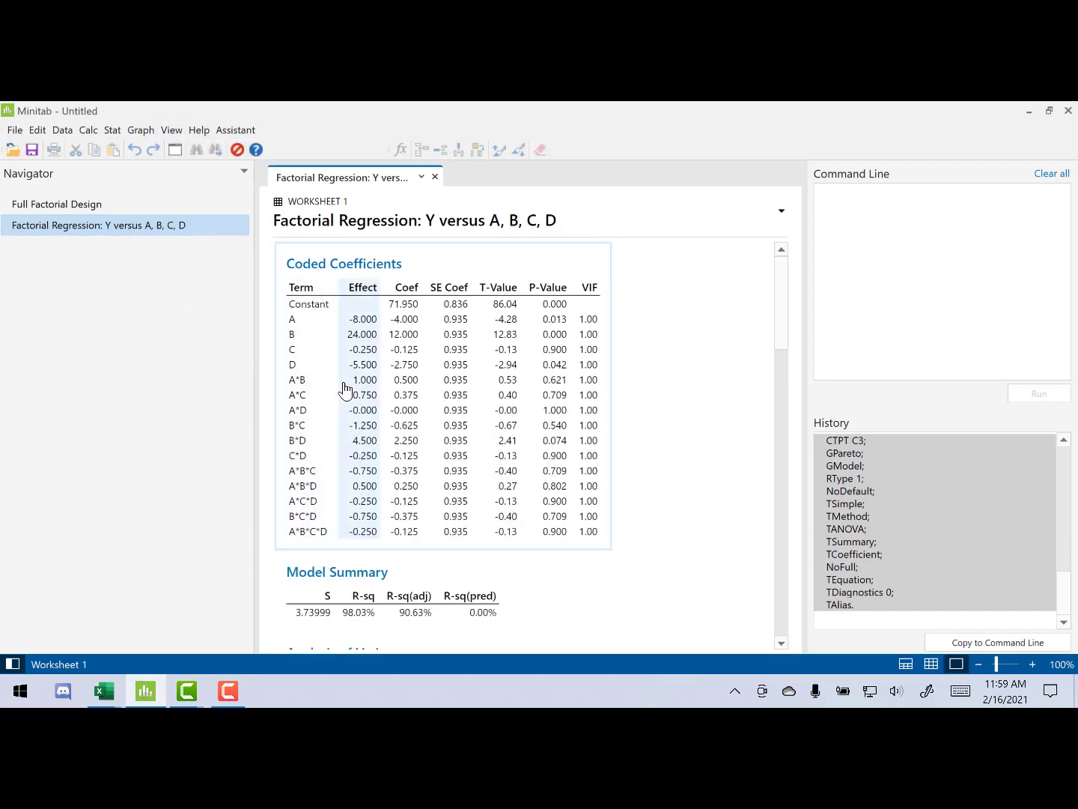
scroll(367, 401, "down", 10)
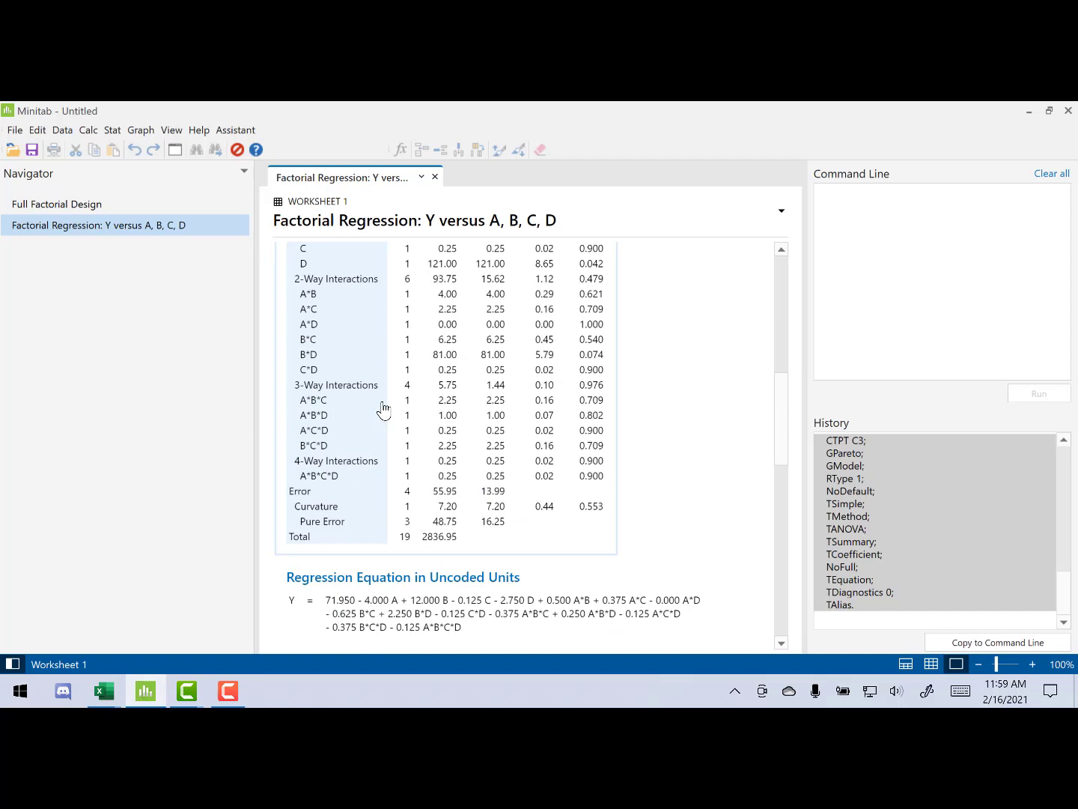
scroll(384, 409, "down", 5)
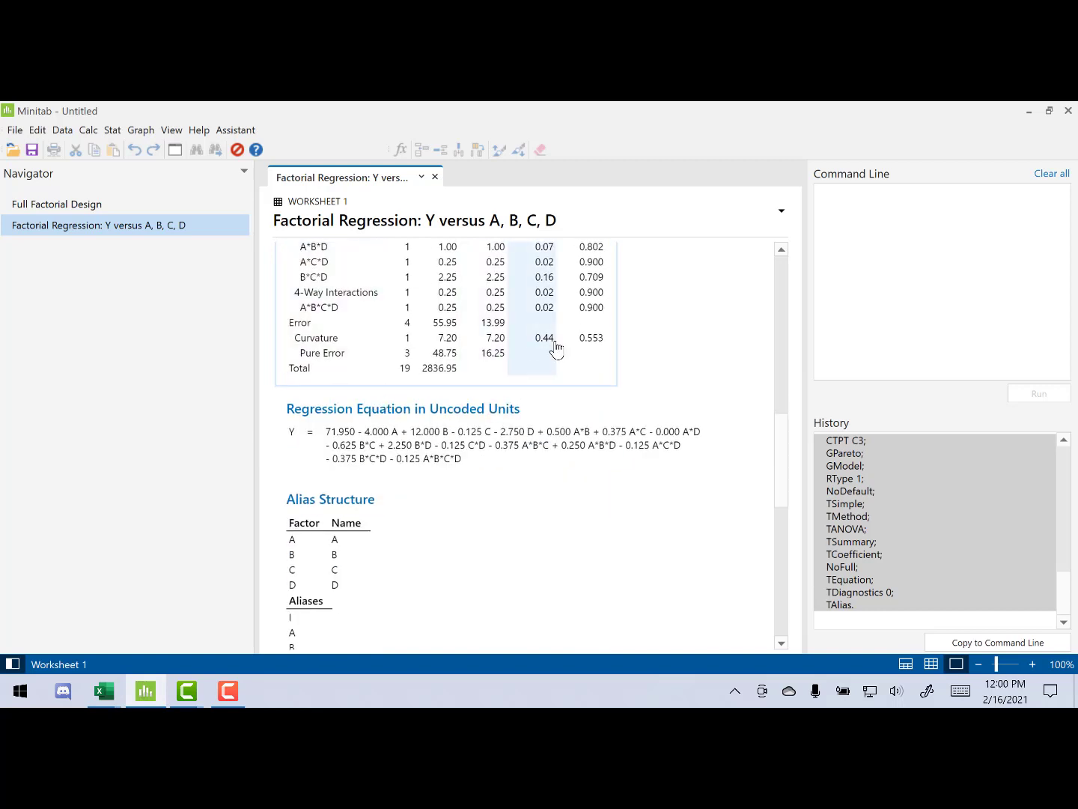